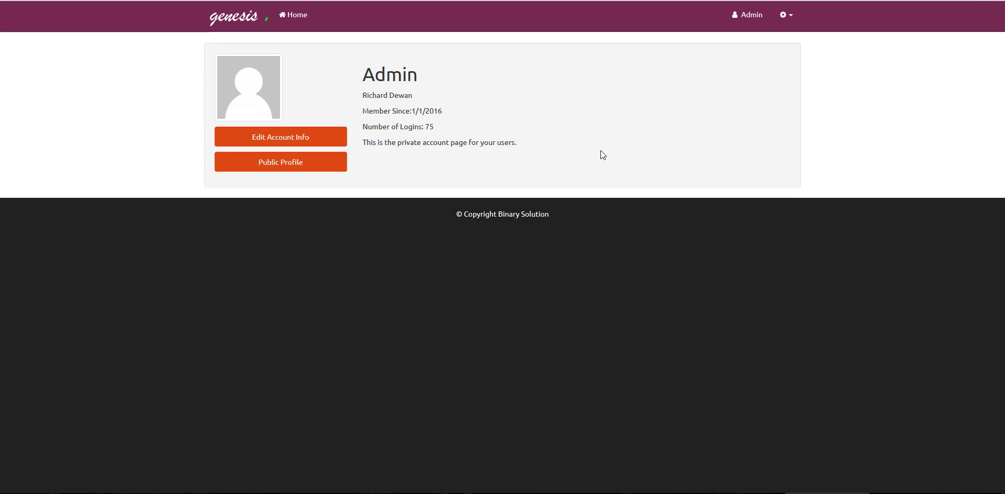
Open the master data section and go from the company information to the user data table.
click(790, 24)
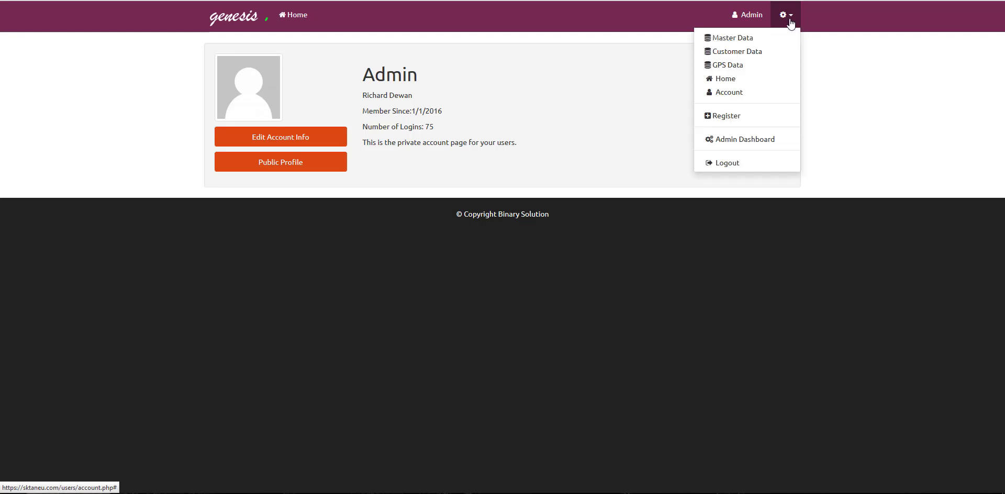
click(751, 43)
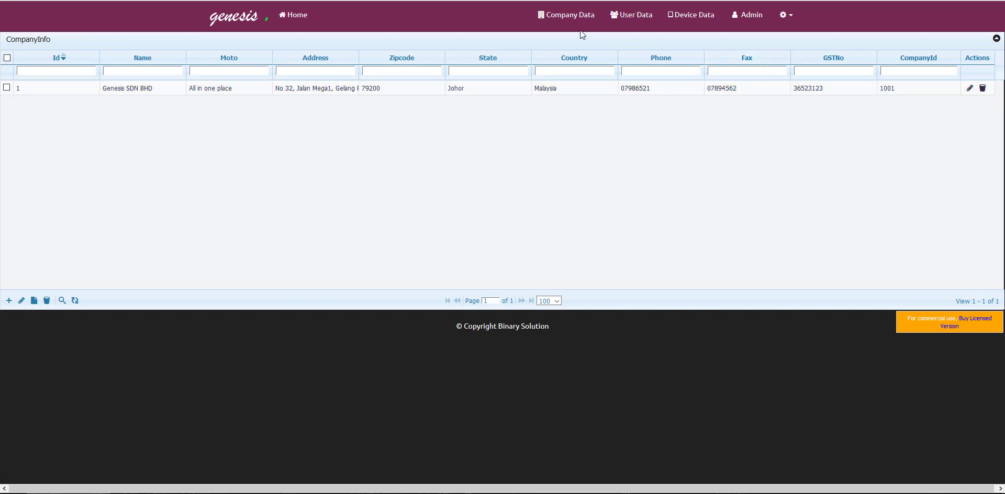
click(635, 21)
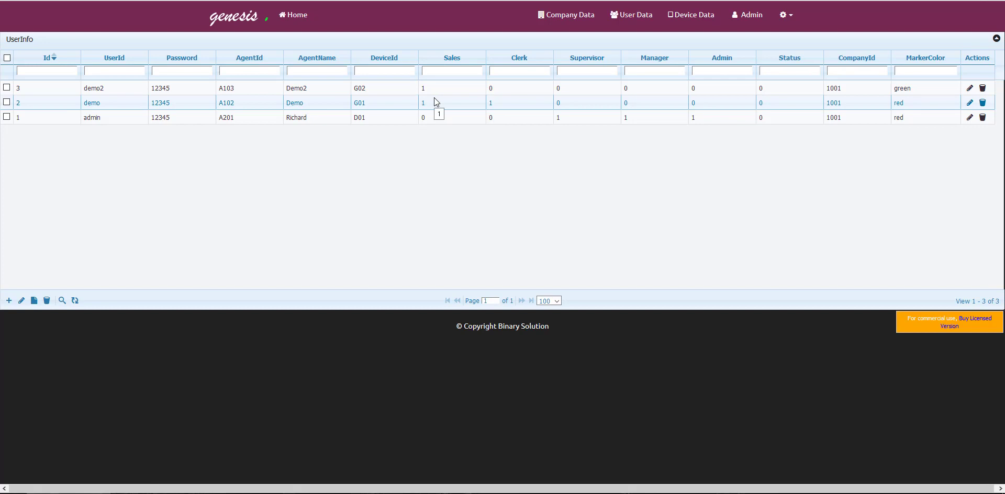
Examine the user records column by column, covering user, agent and device IDs, role flags, status and marker color.
click(103, 88)
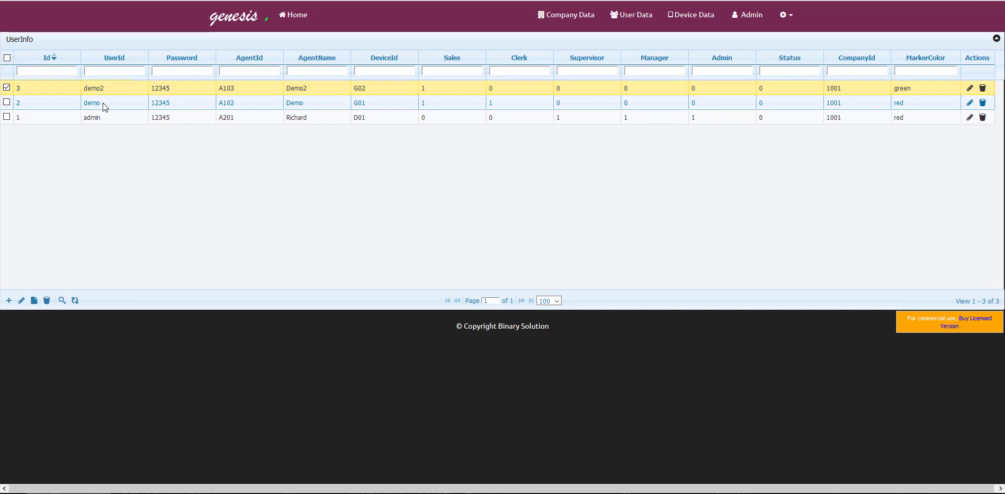
click(102, 103)
click(101, 117)
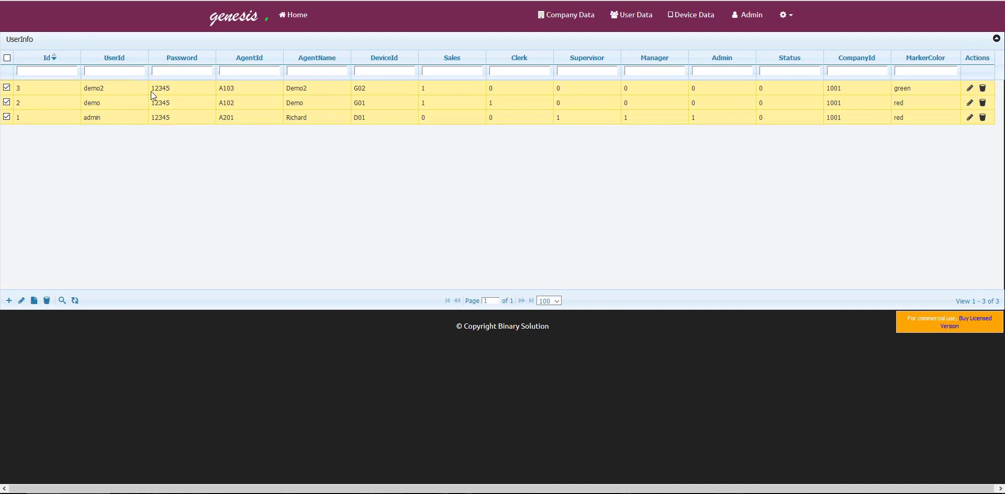
click(243, 90)
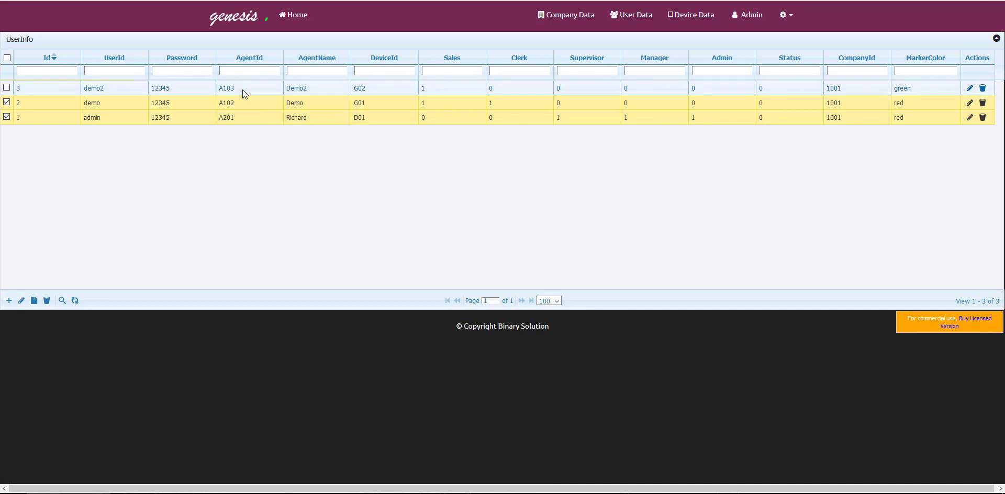
click(307, 90)
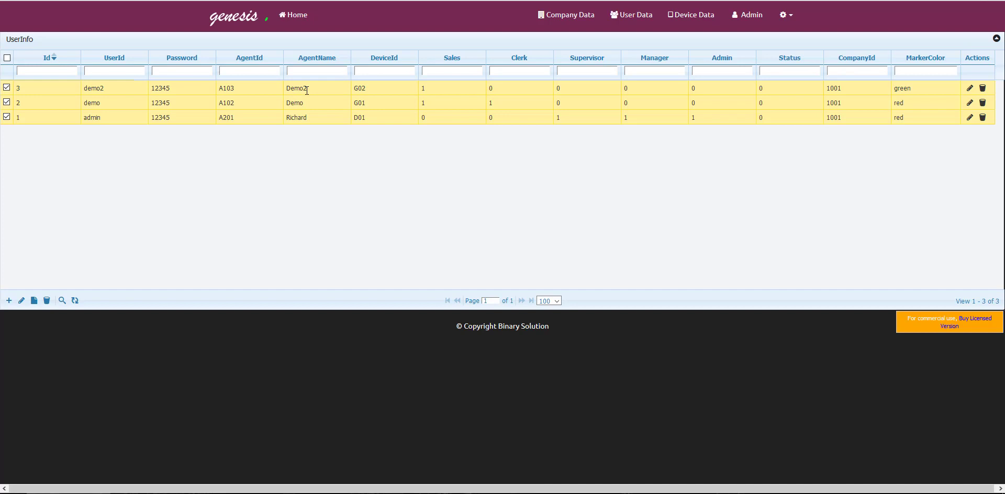
click(366, 87)
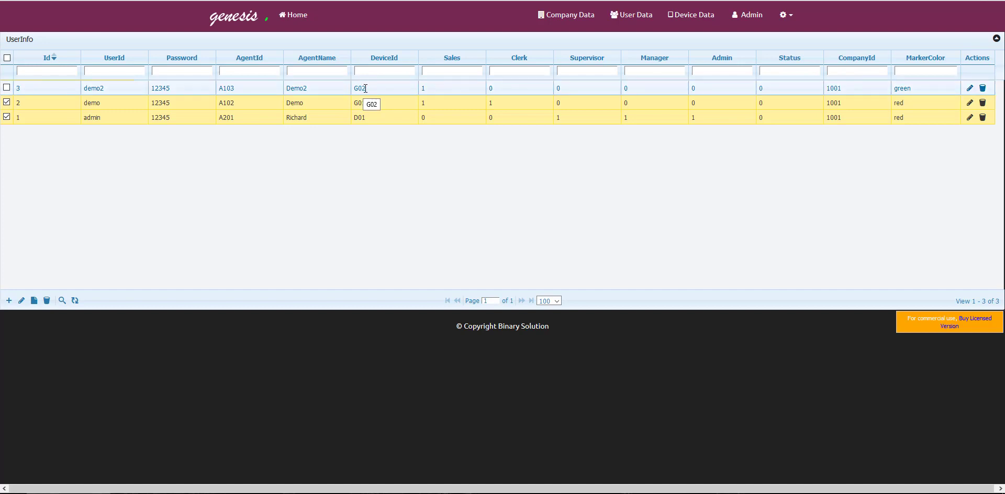
click(426, 88)
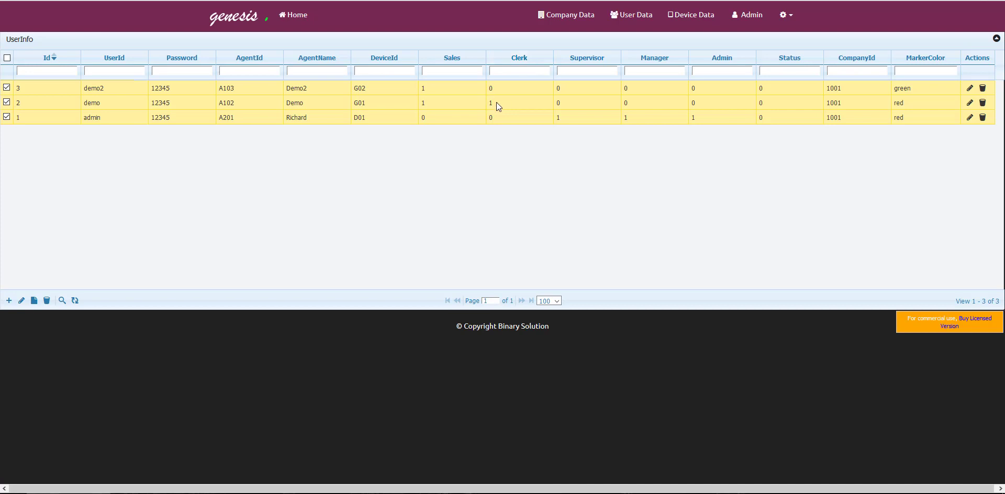
click(433, 108)
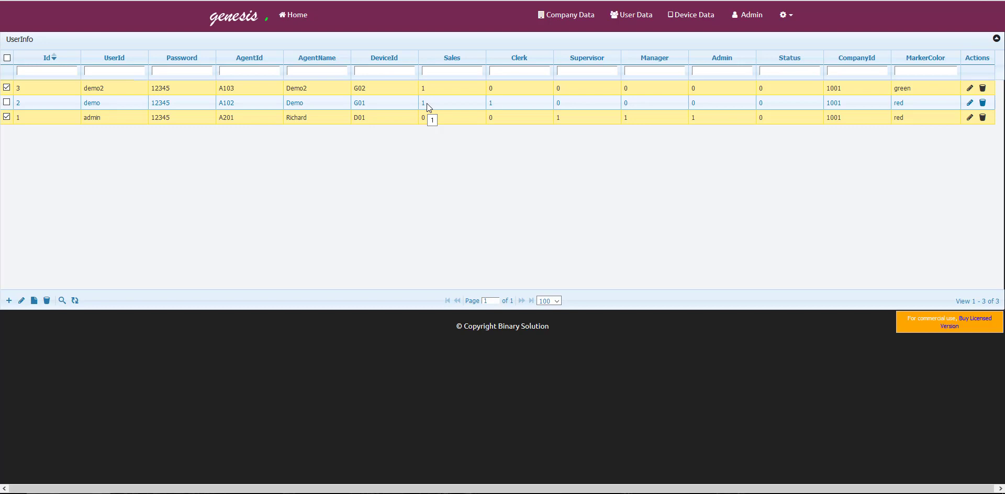
click(775, 102)
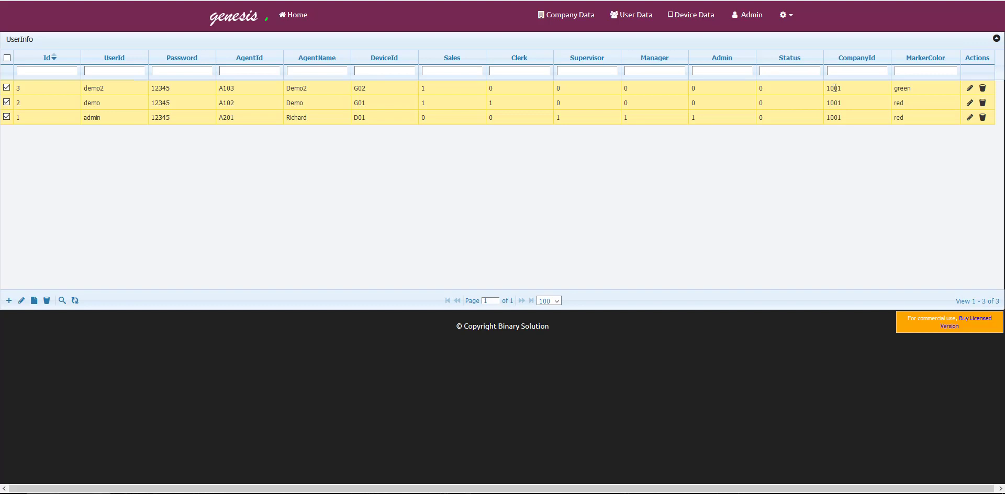
click(914, 97)
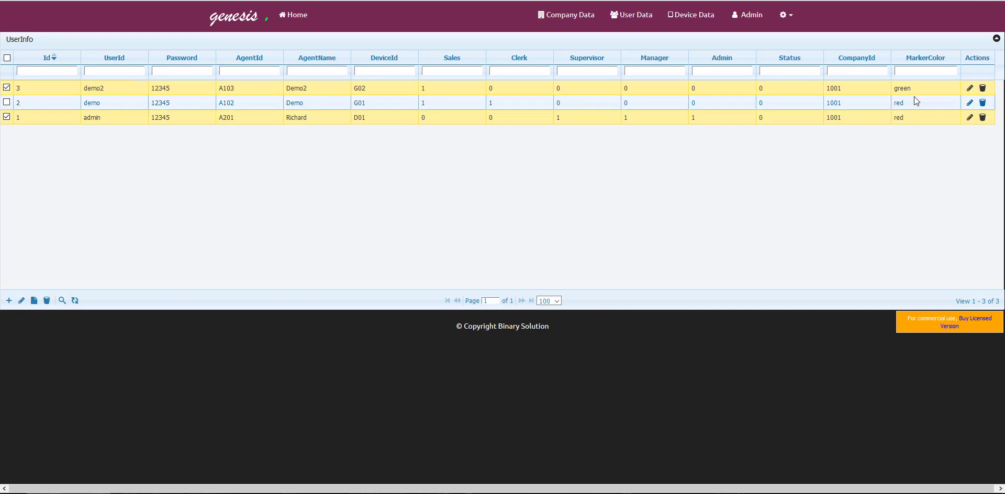
click(922, 90)
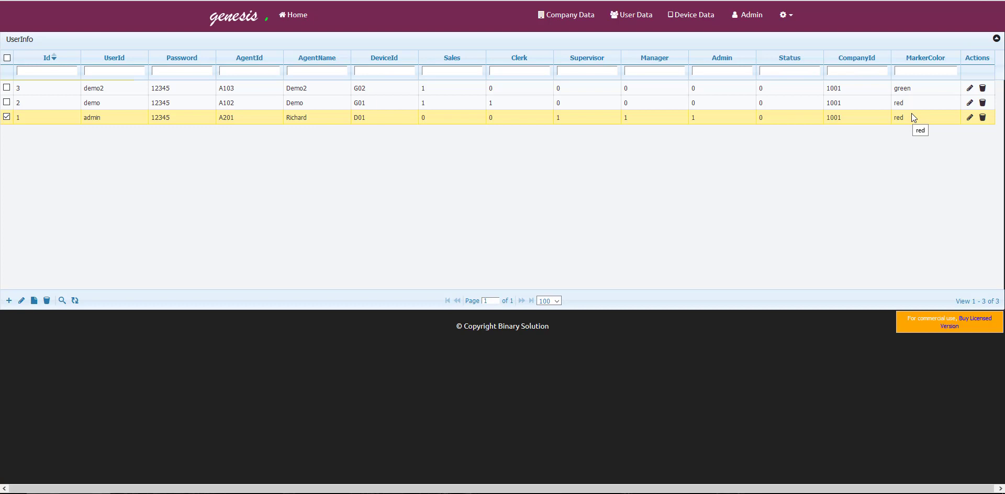
Open the device data table and examine each device's assigned user and customer ID format.
click(691, 20)
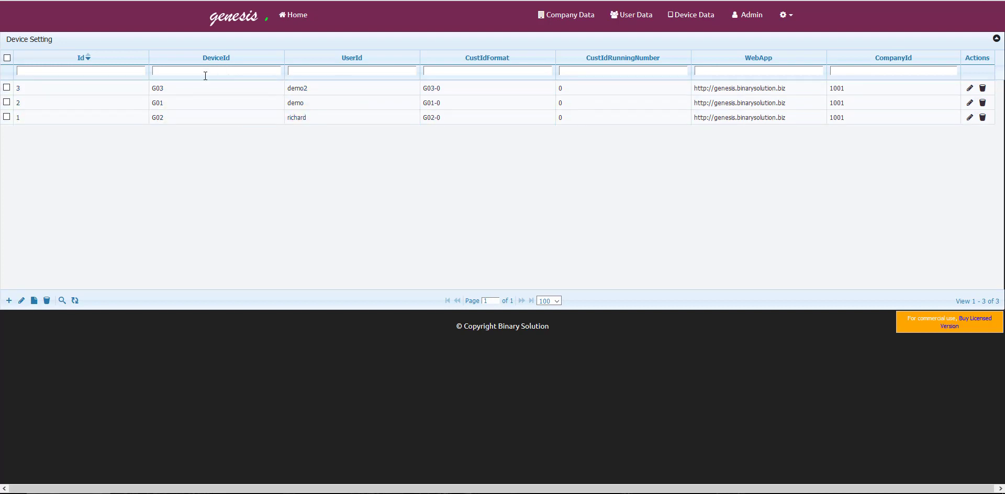
click(330, 89)
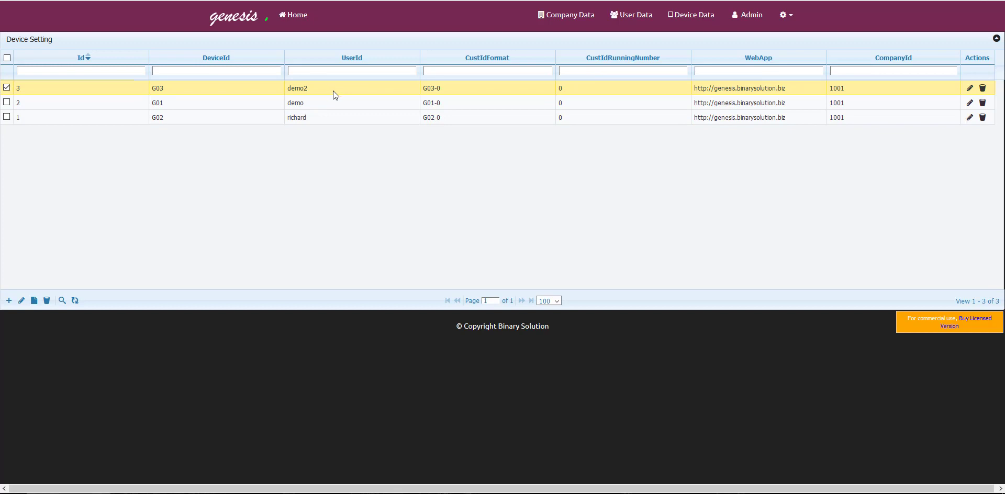
click(465, 91)
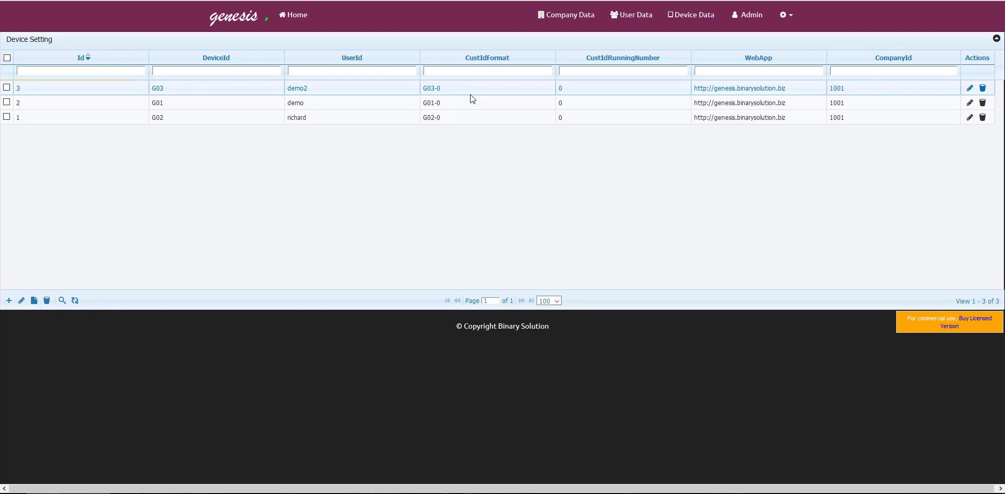
click(445, 92)
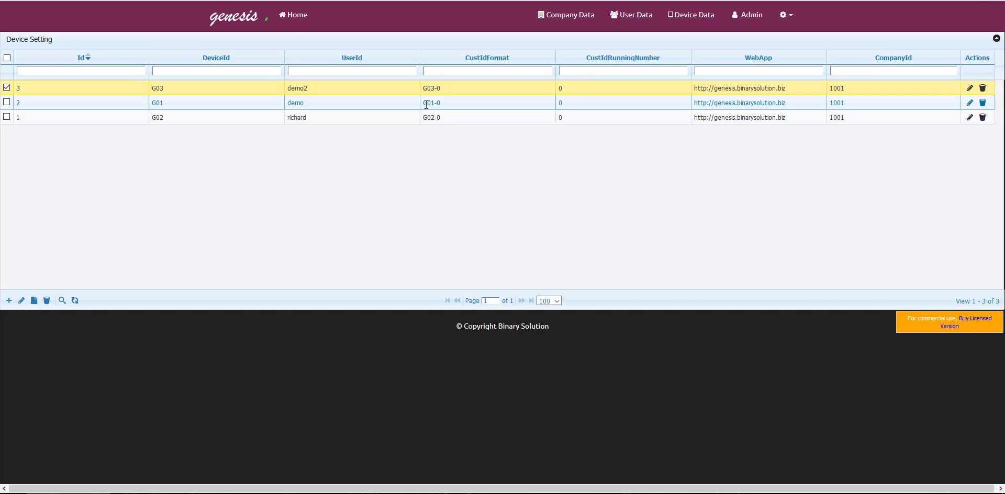
click(429, 88)
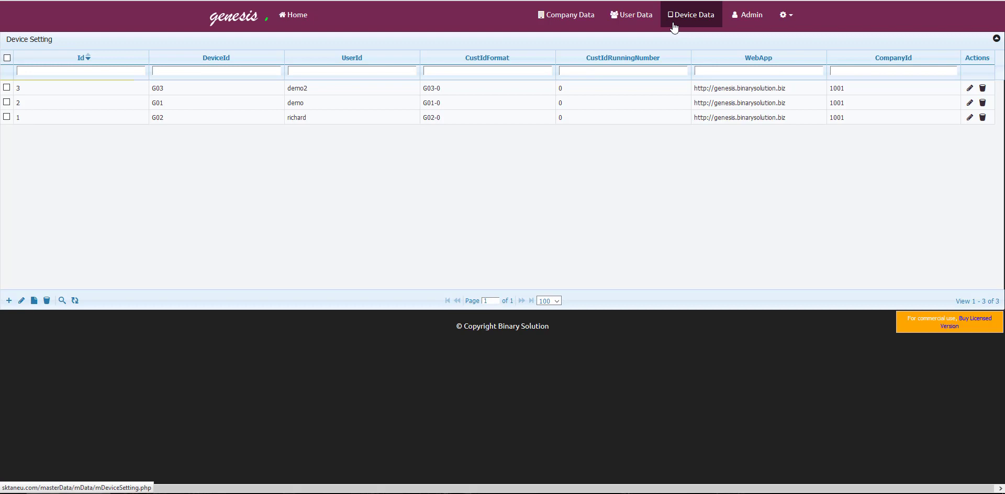
Leave the master data and open the customer data table.
click(784, 21)
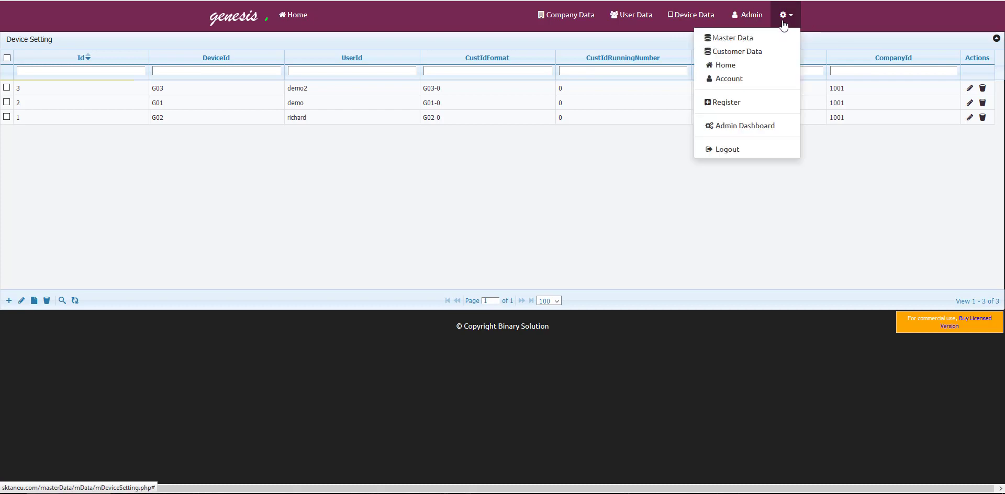
click(756, 55)
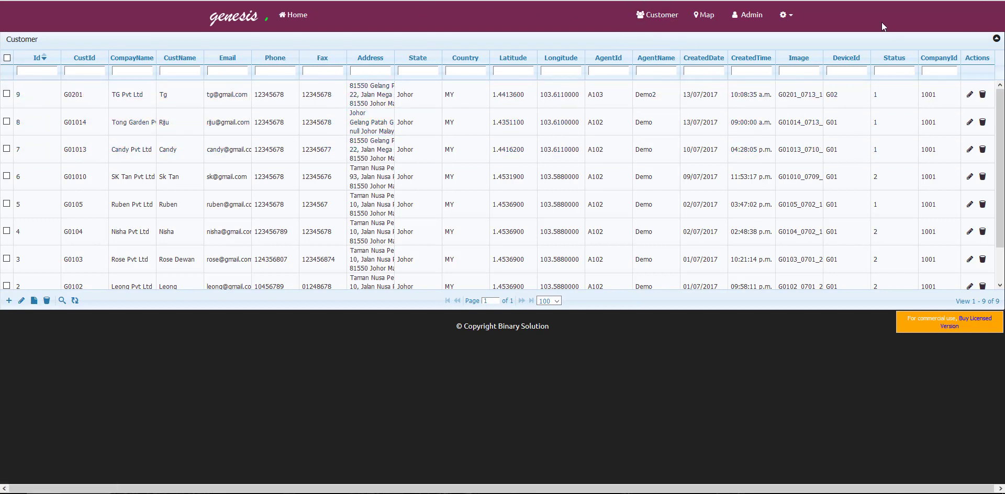
click(799, 17)
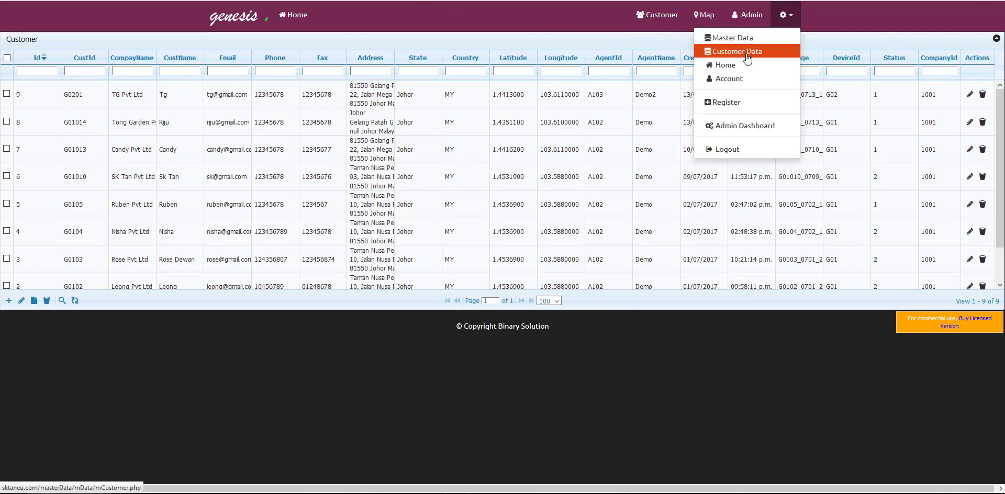
Select the customer records with Ids 9 through 3 and slightly widen the Address column.
click(89, 98)
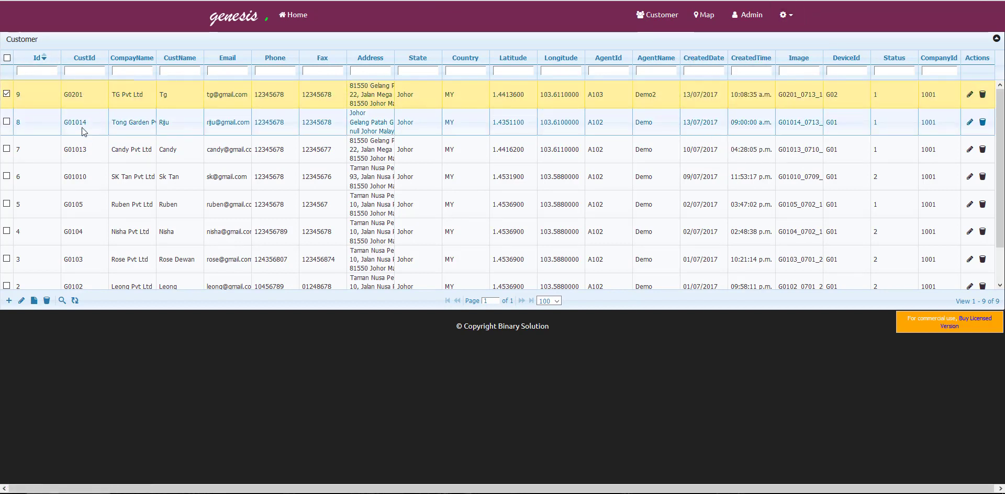
click(84, 123)
click(82, 150)
click(81, 177)
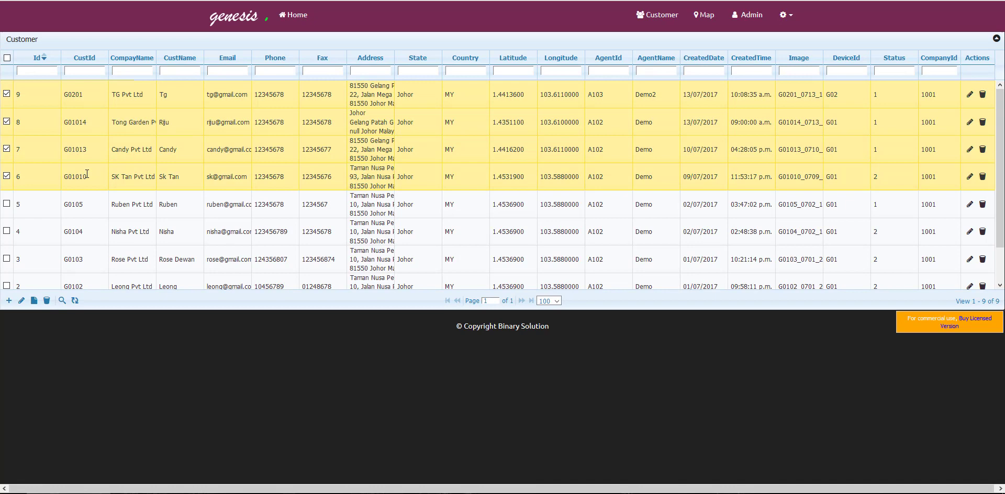
click(81, 204)
click(75, 242)
click(79, 262)
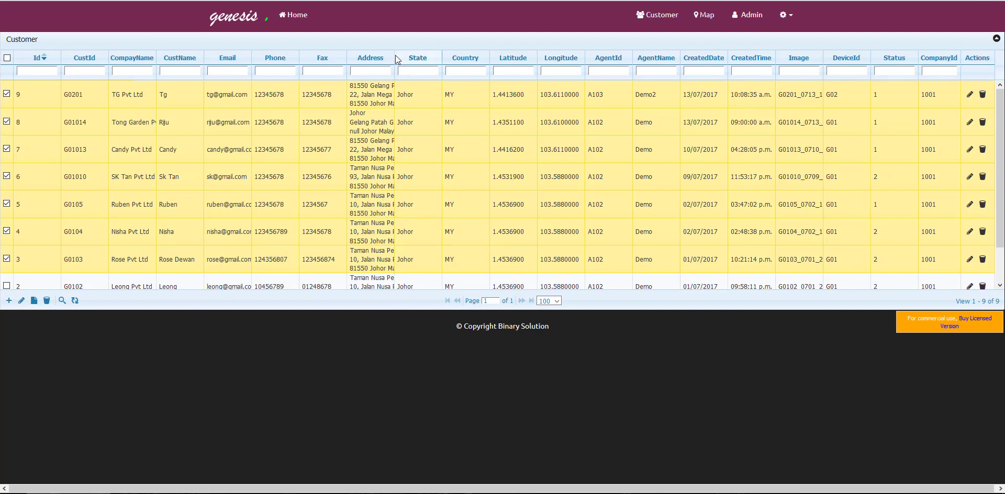
drag(393, 56, 404, 56)
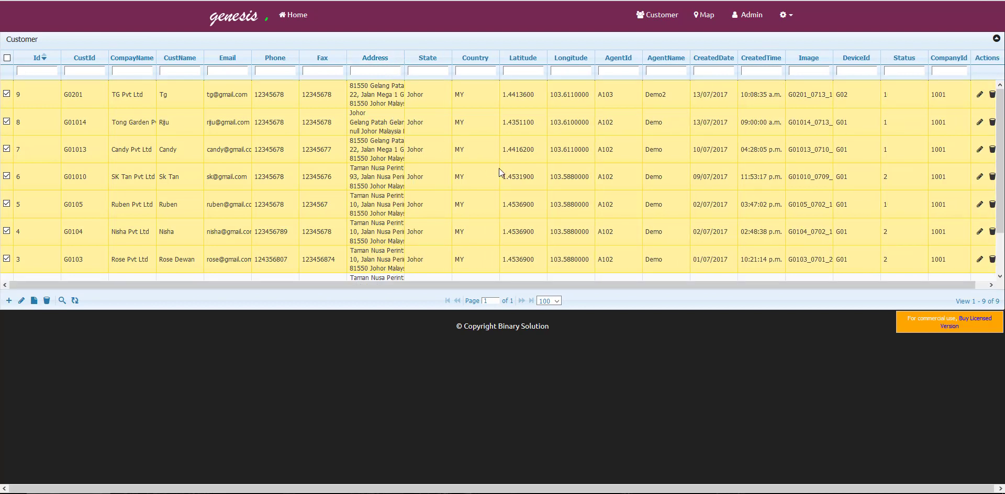
Open the customer location map and search it with the location, device and date filters left blank.
click(707, 18)
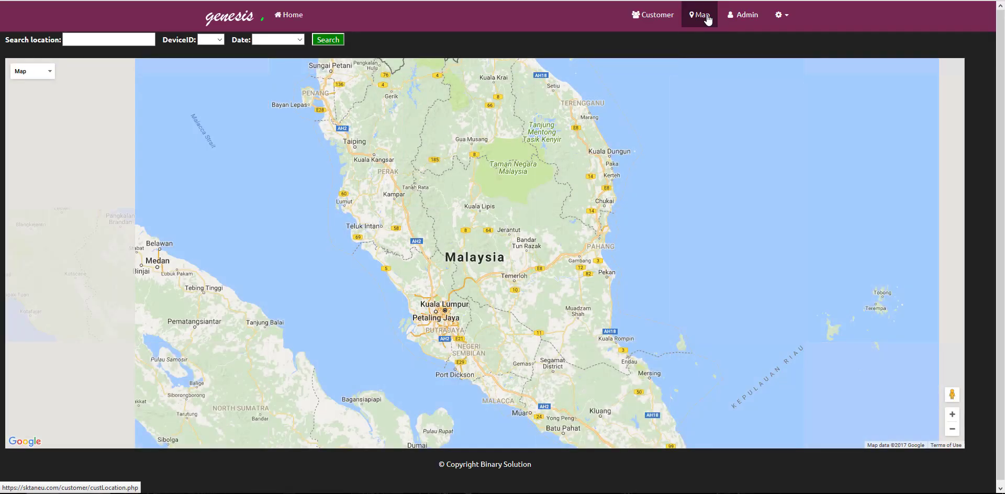
click(709, 20)
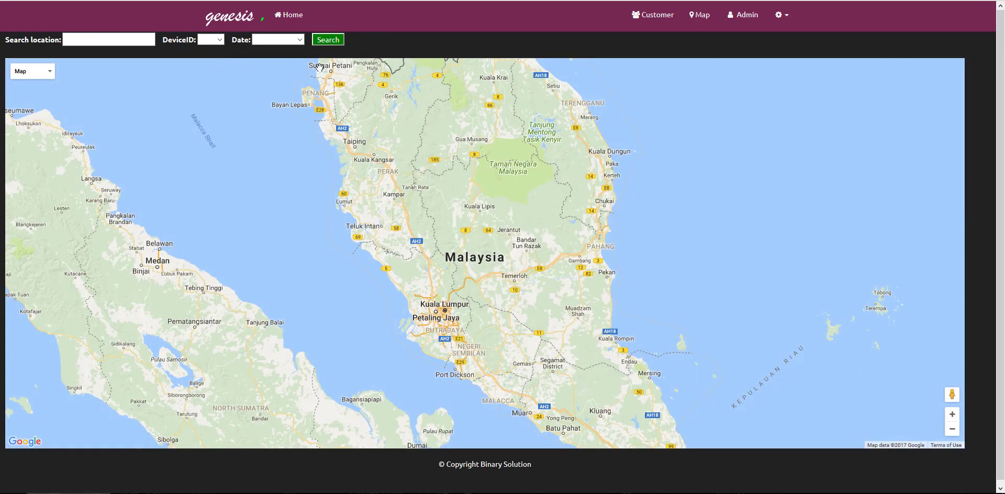
click(220, 40)
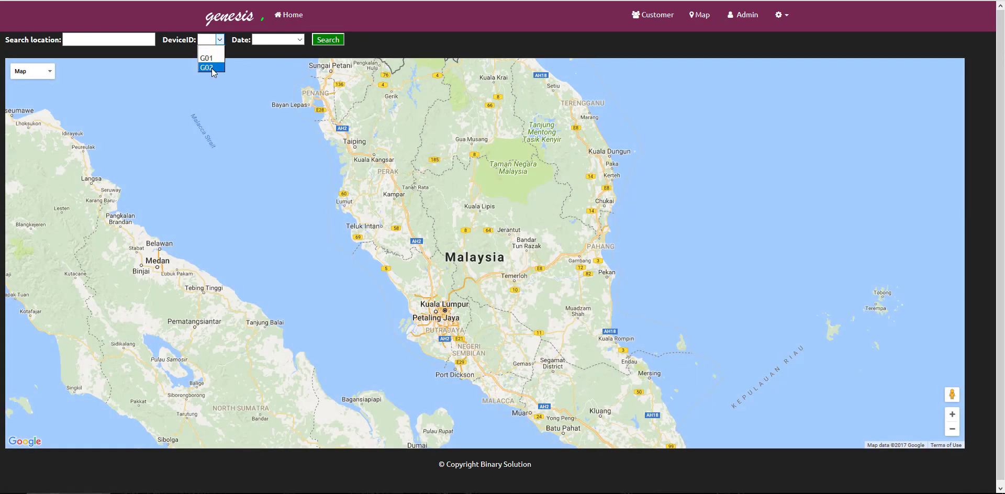
click(299, 40)
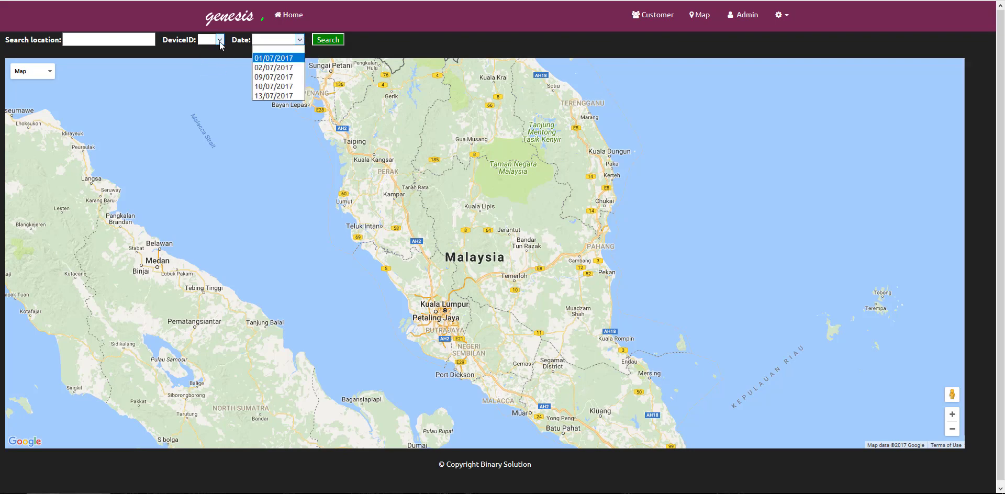
click(215, 41)
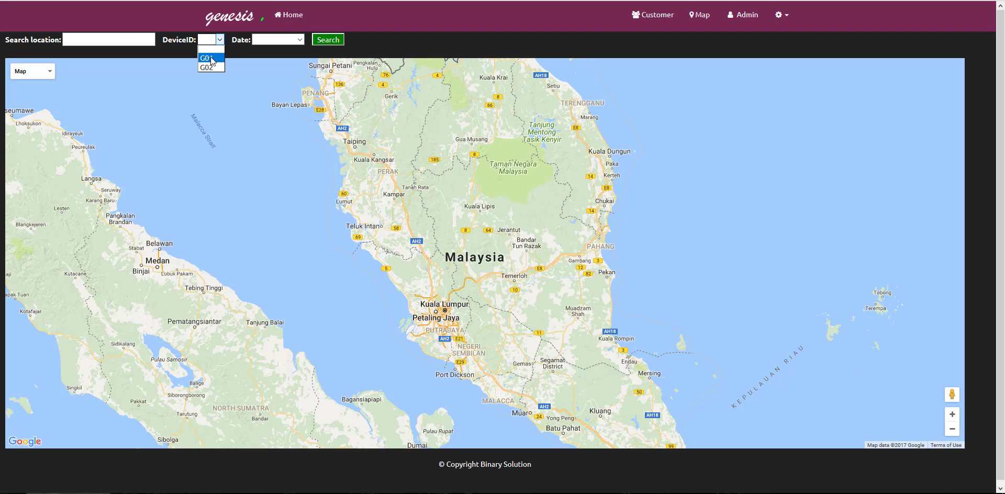
click(220, 49)
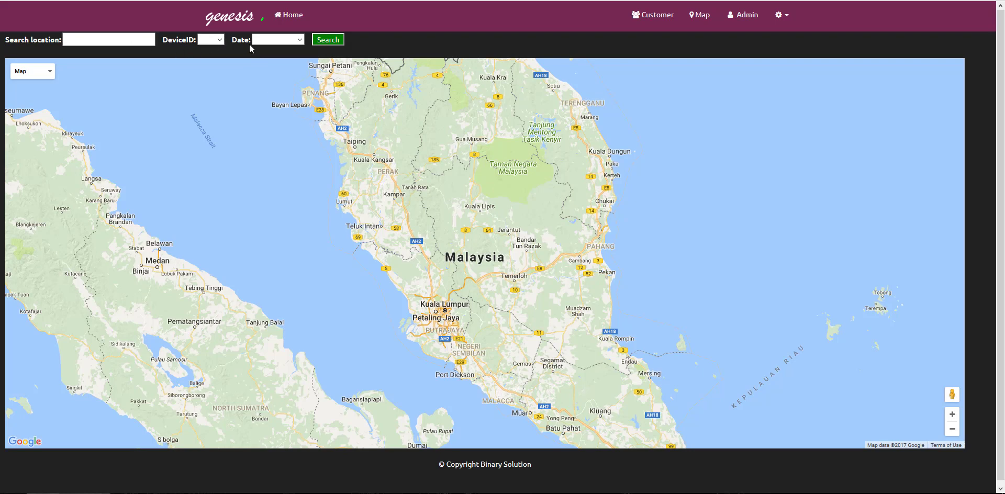
click(336, 45)
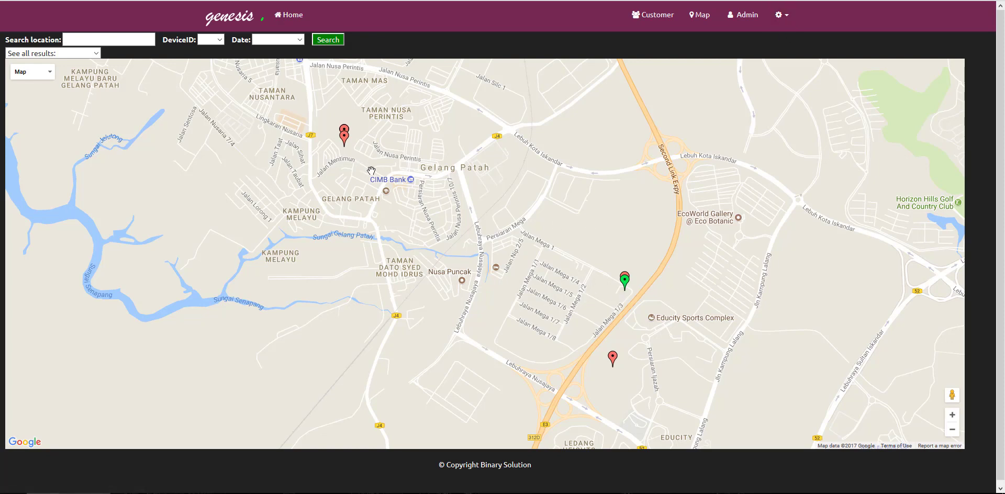
Filter the customer map by device G02 and run the search.
click(210, 40)
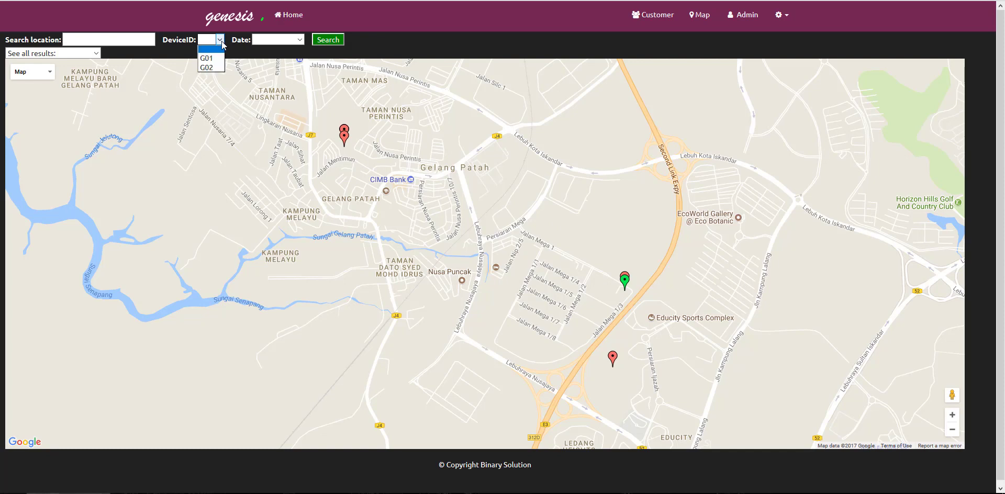
click(212, 65)
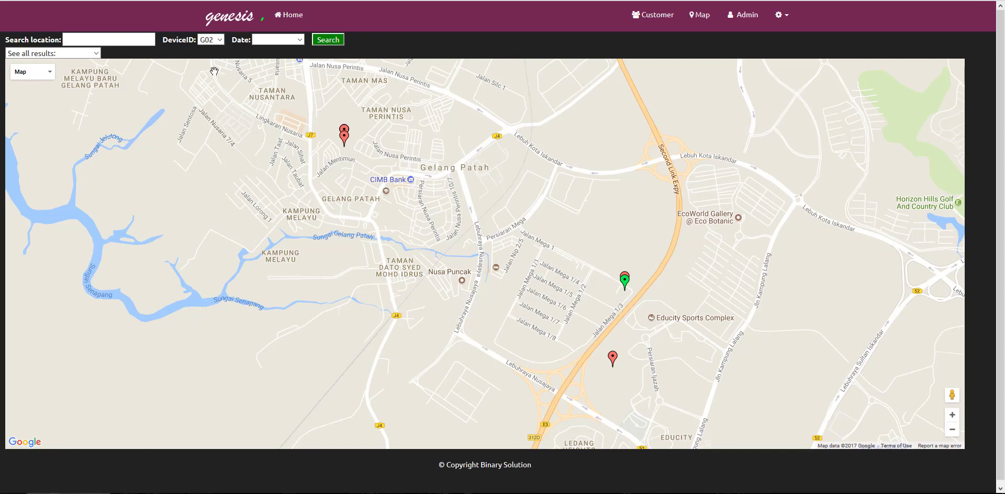
click(334, 42)
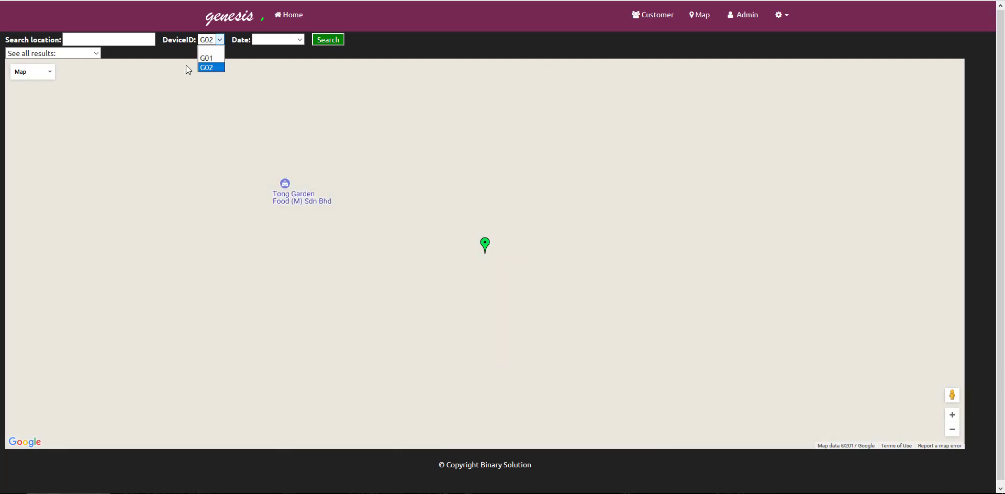
Clear the device filter, set the date filter to 02/07/2017 and search the customer map.
click(209, 49)
click(300, 40)
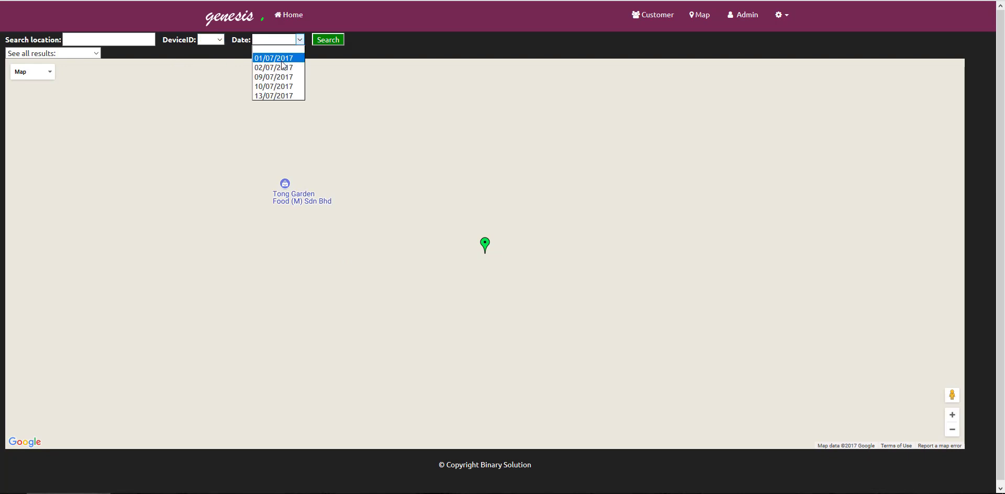
click(281, 61)
click(337, 41)
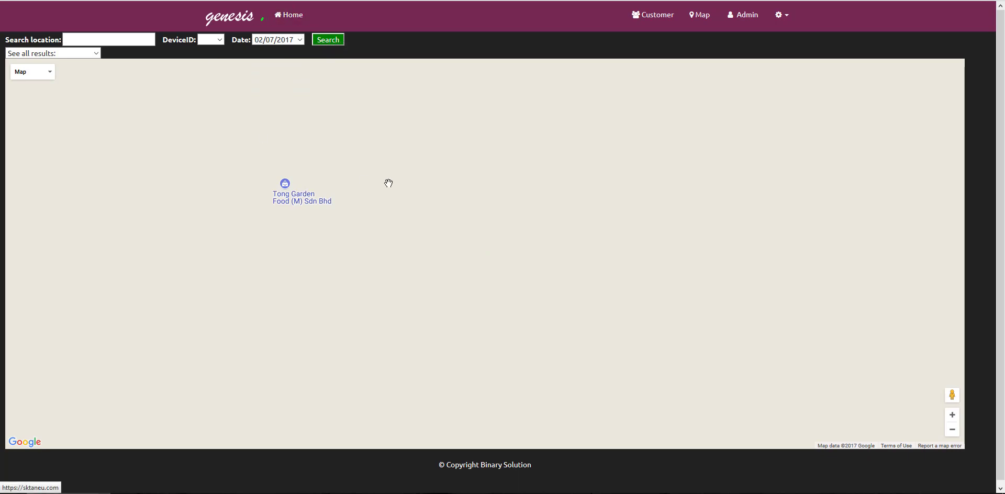
click(327, 41)
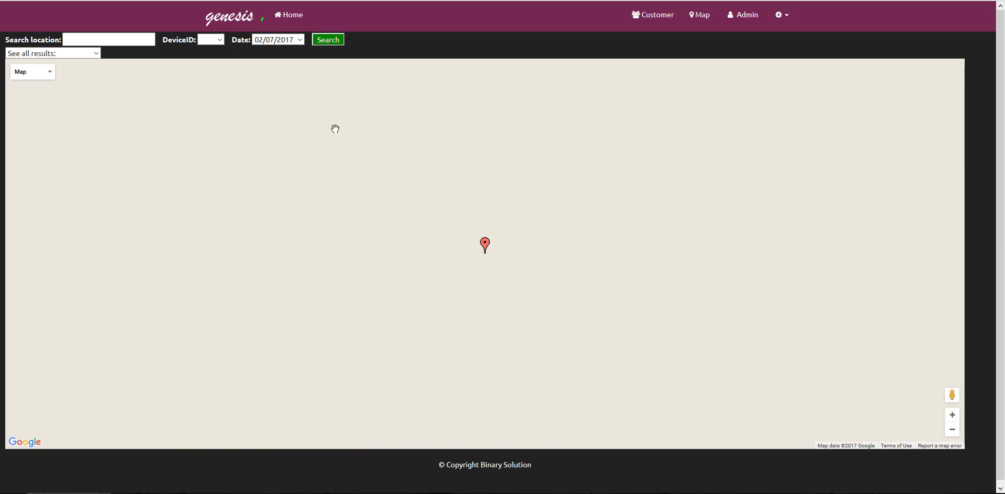
Filter the customer map by device G01 and date 10/07/2017 and run the search.
click(217, 41)
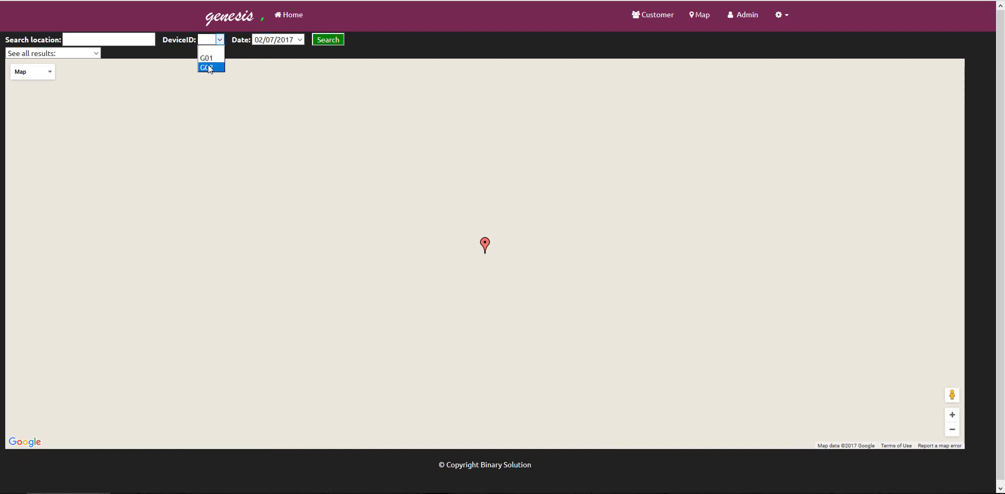
click(208, 57)
click(301, 41)
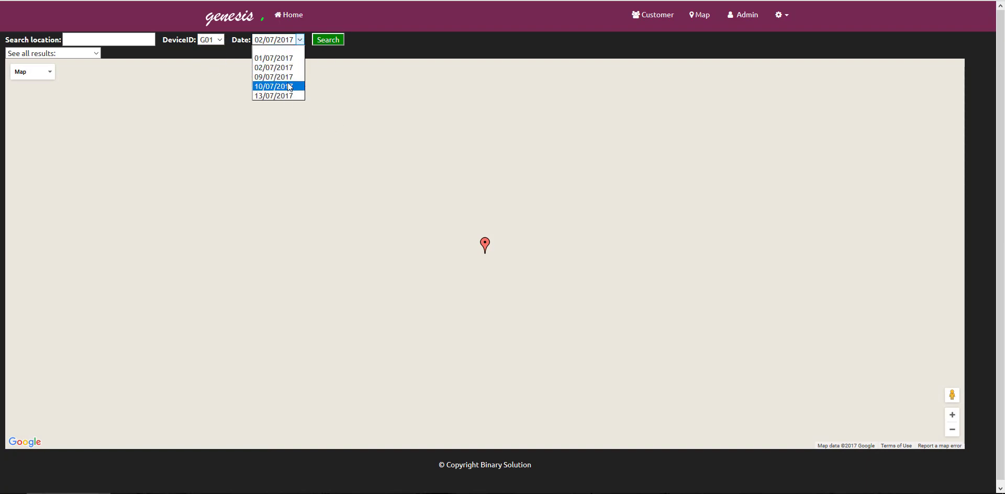
click(278, 86)
click(330, 44)
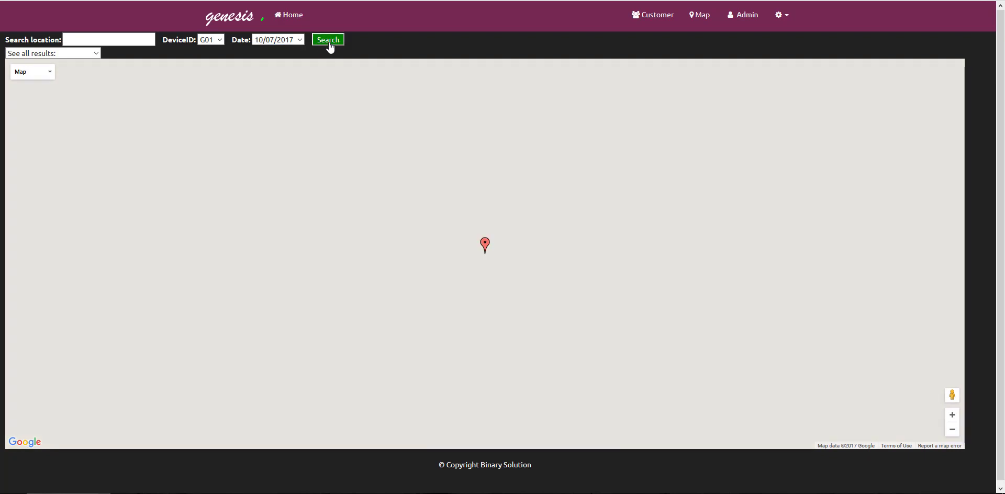
Change the map's date filter to 02/07/2017 for device G01 and search again.
click(278, 39)
click(276, 67)
click(336, 45)
Clear both the date and device filters and search the map for all customer locations.
click(300, 40)
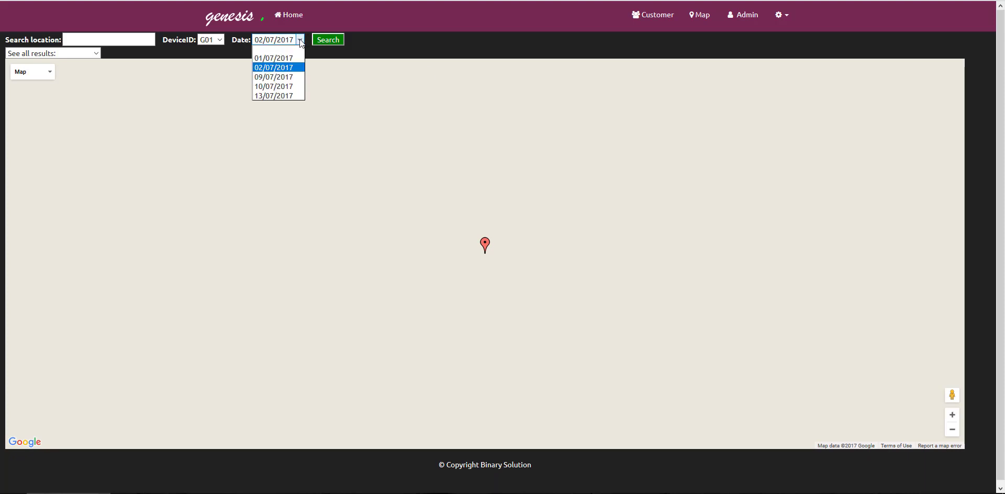
click(286, 49)
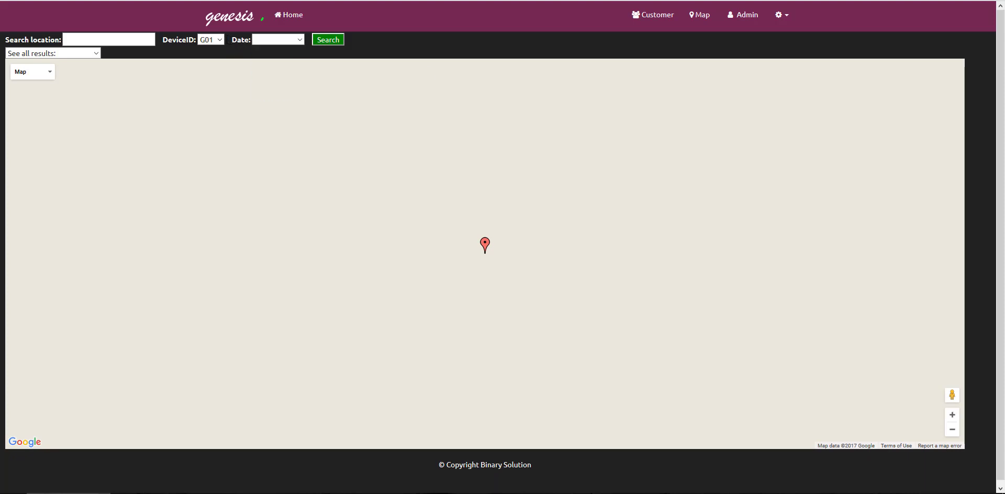
click(211, 40)
click(208, 49)
click(329, 41)
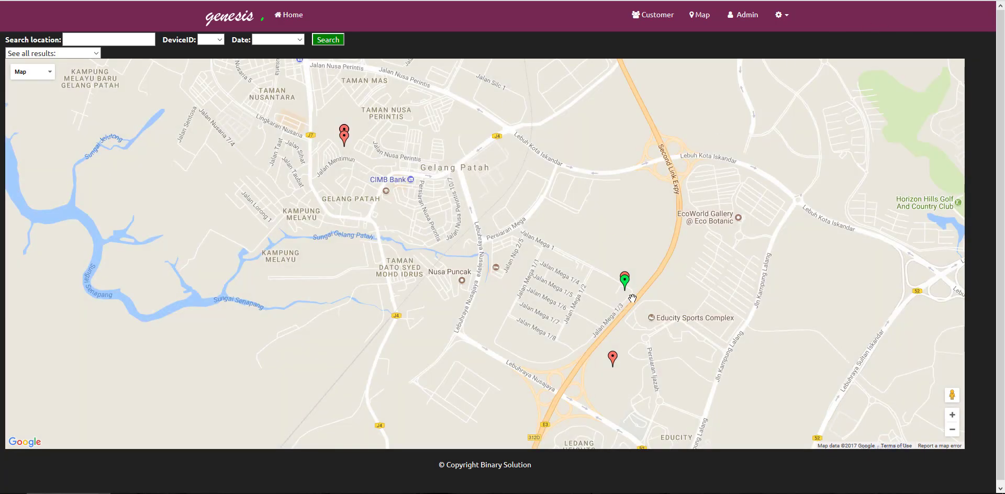
Open the master data and show the user table to check each device's marker color.
click(782, 15)
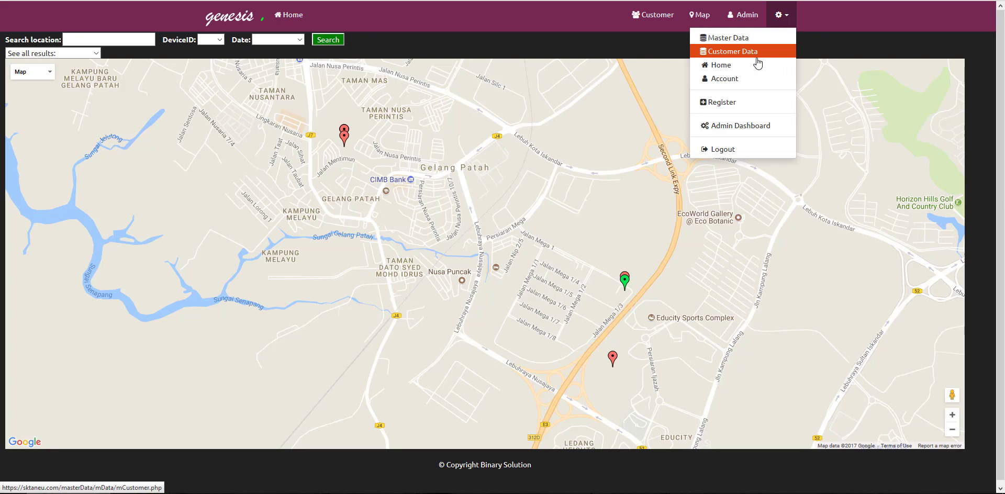
click(736, 39)
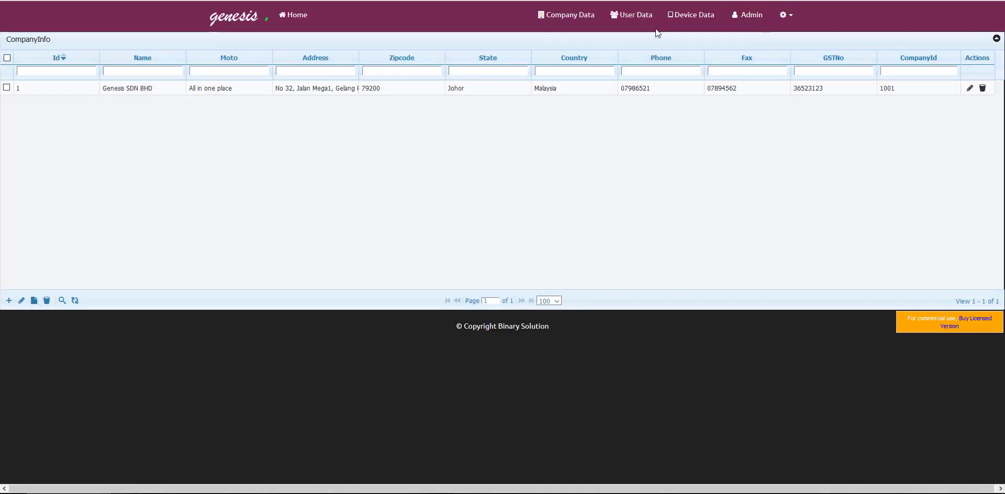
click(649, 21)
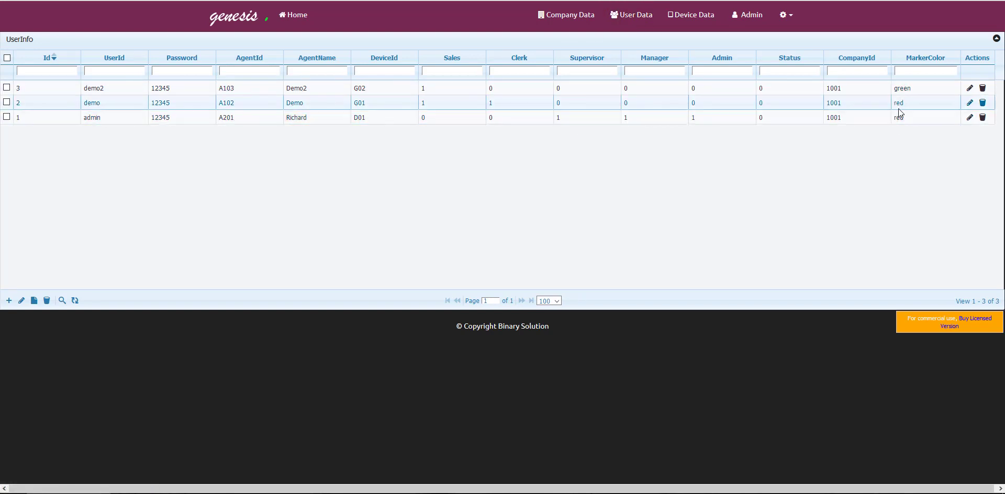
Go back through the customer data to the map and search it with all filters left blank.
click(786, 16)
click(773, 49)
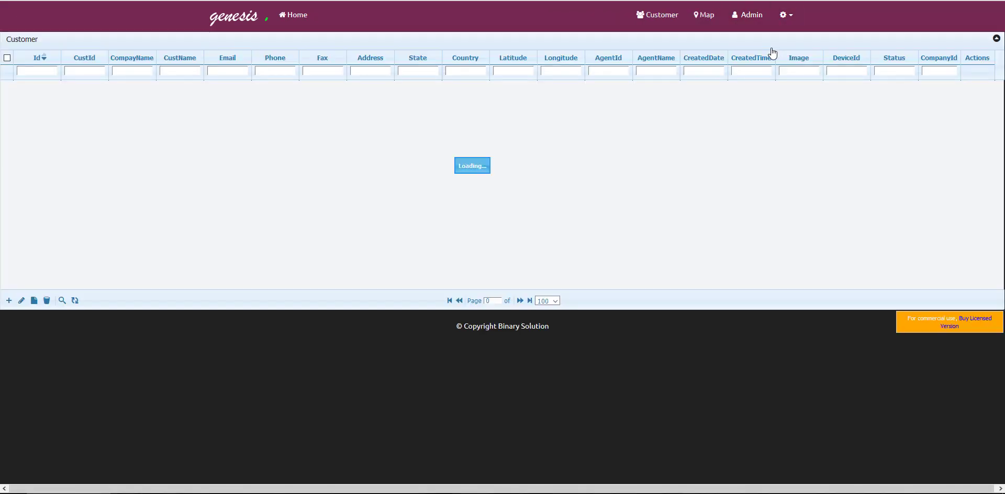
click(708, 20)
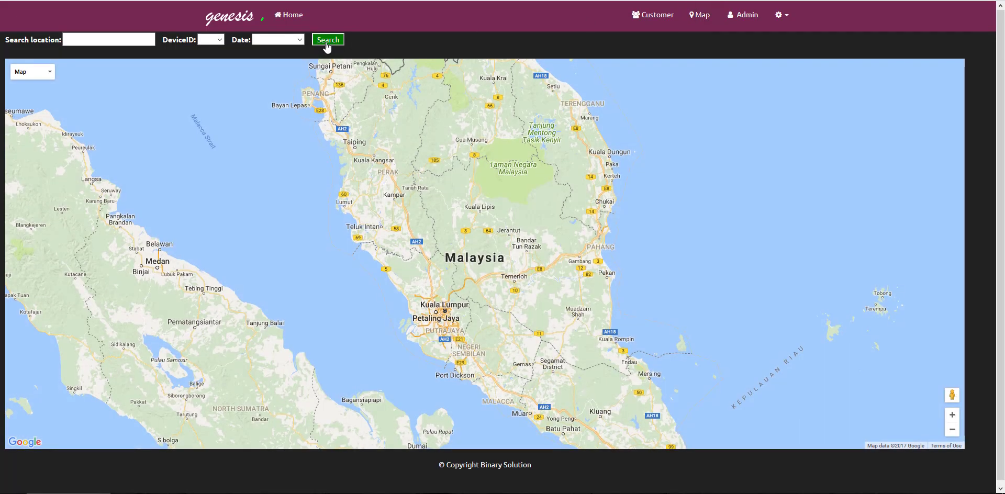
click(326, 46)
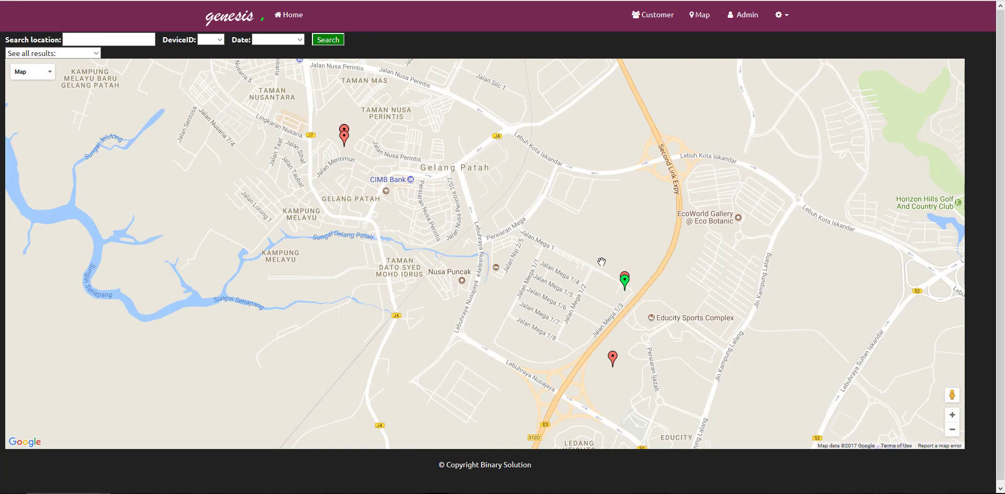
Leave the map and return to the Genesis home page.
click(782, 22)
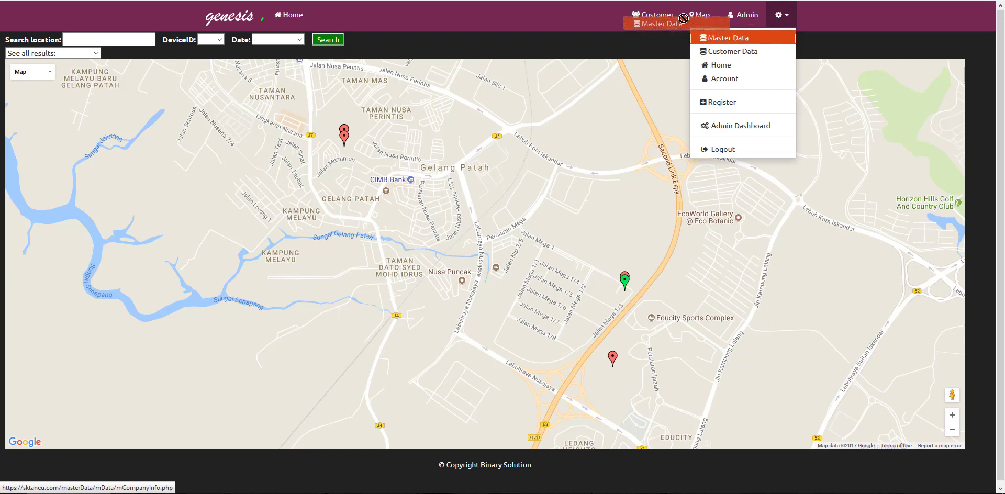
drag(710, 68, 384, 41)
click(416, 30)
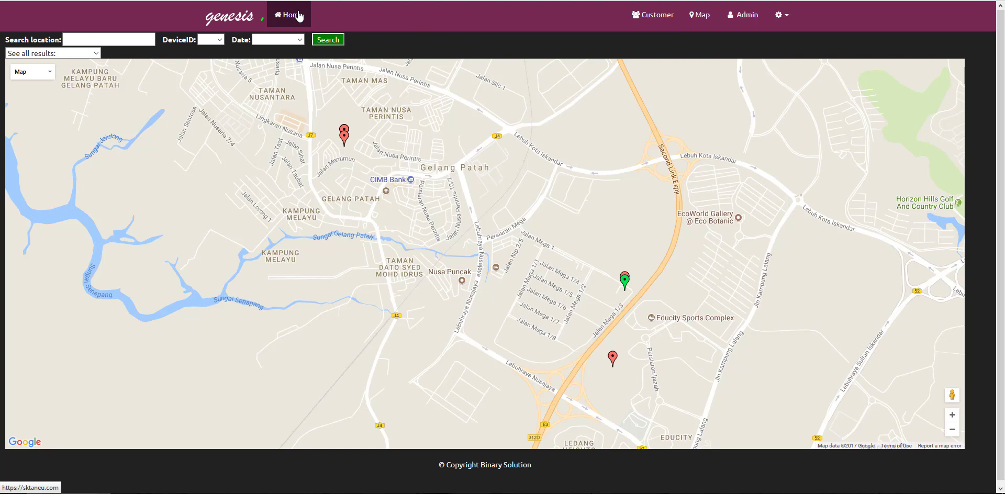
click(295, 18)
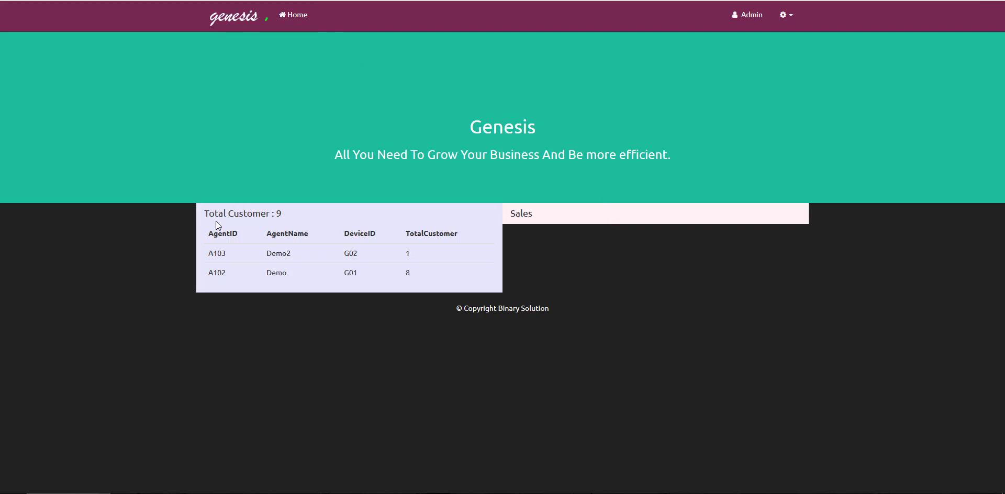
Examine the home page's customer summary, highlighting the overall total, the agent IDs and each agent's customer count.
drag(208, 212, 281, 213)
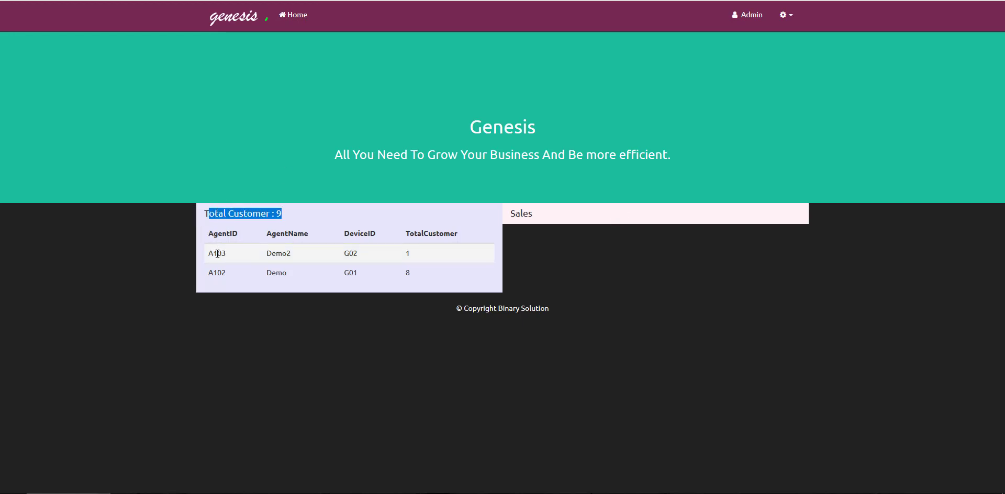
click(232, 256)
drag(231, 256, 207, 277)
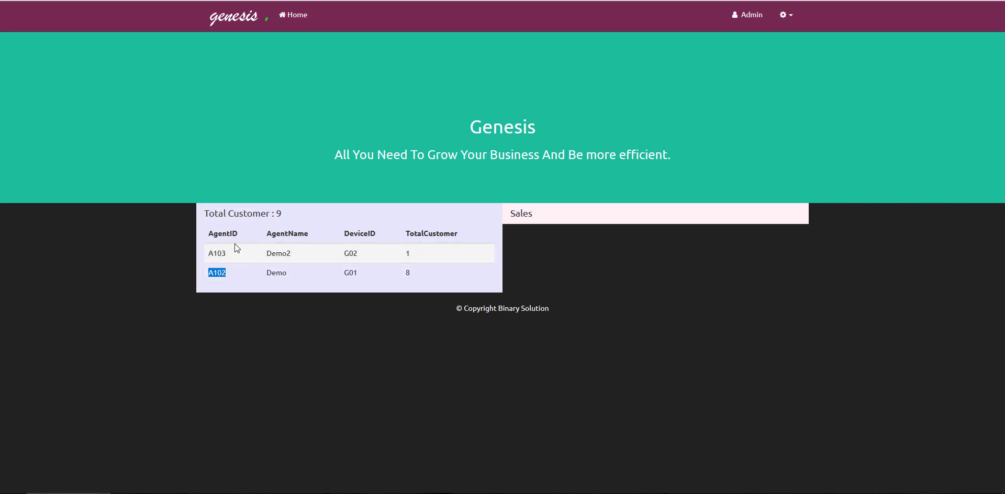
drag(226, 255, 277, 278)
click(296, 271)
drag(408, 253, 418, 253)
click(223, 281)
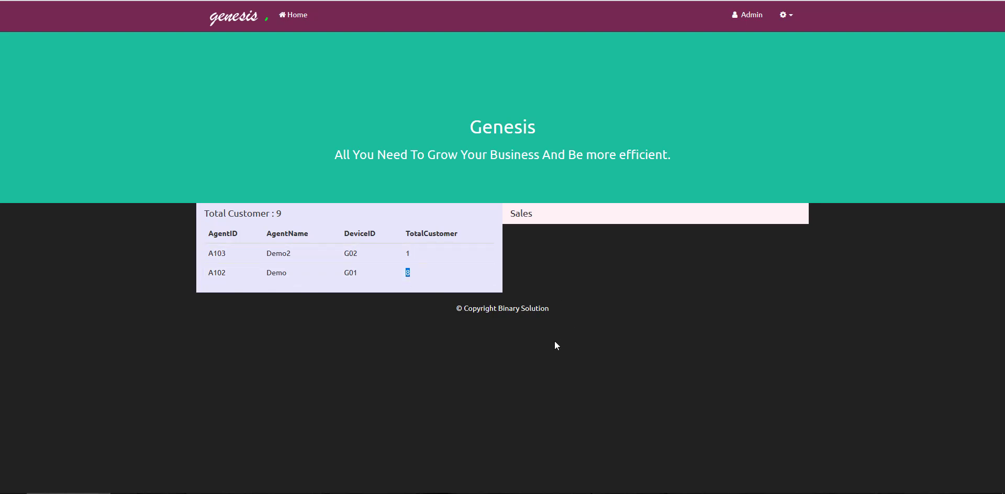
Open the GPS data from the home page.
click(789, 22)
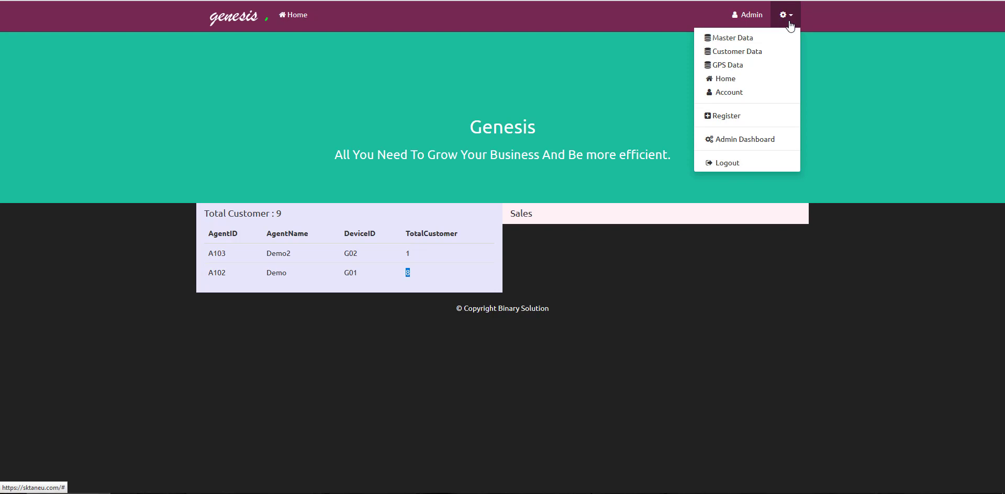
click(753, 75)
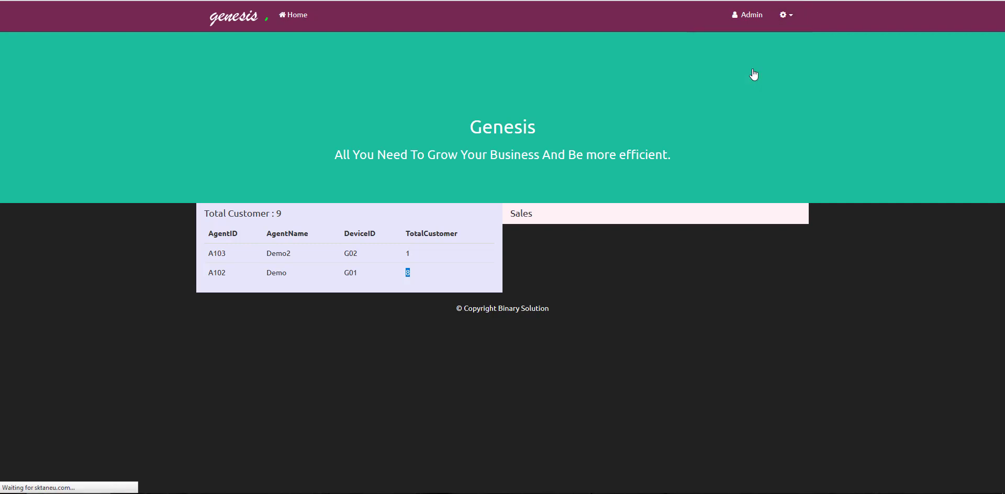